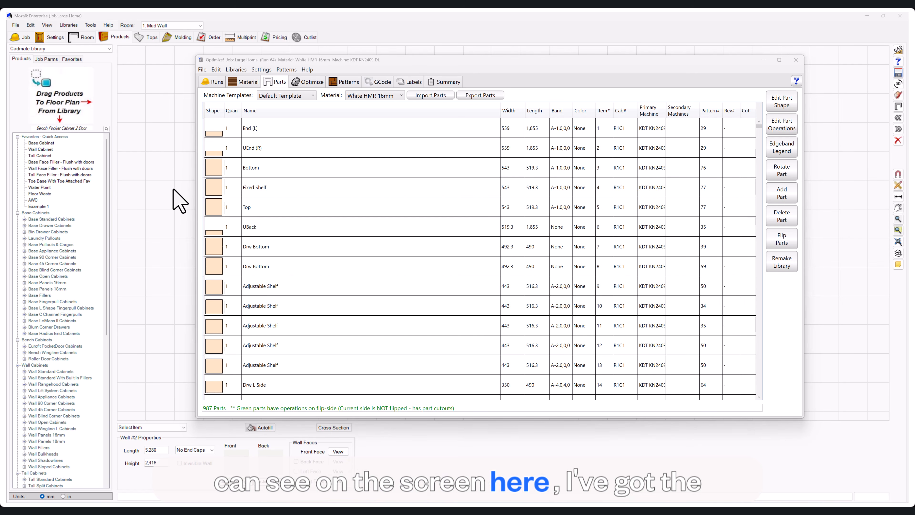
Show the job's optimizer runs and review the dates of Run #1 through Run #4.
left_click(213, 83)
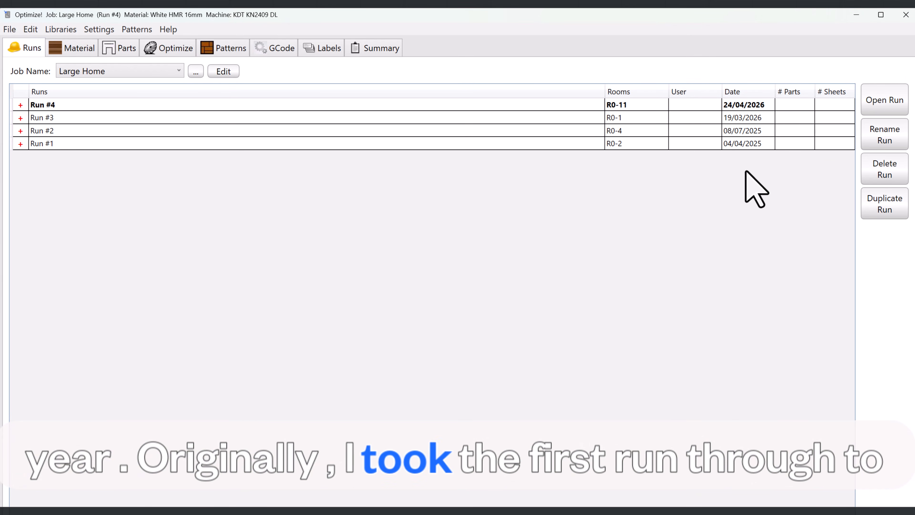
left_click(745, 146)
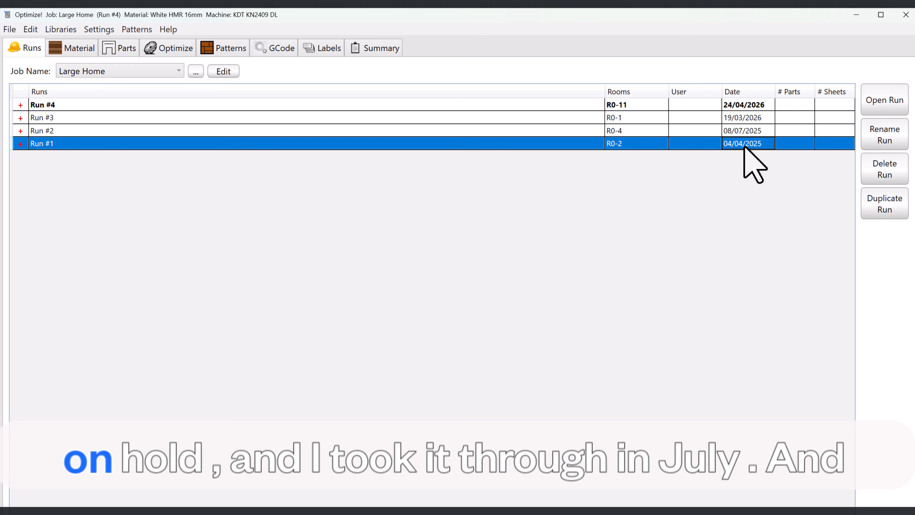
left_click(745, 132)
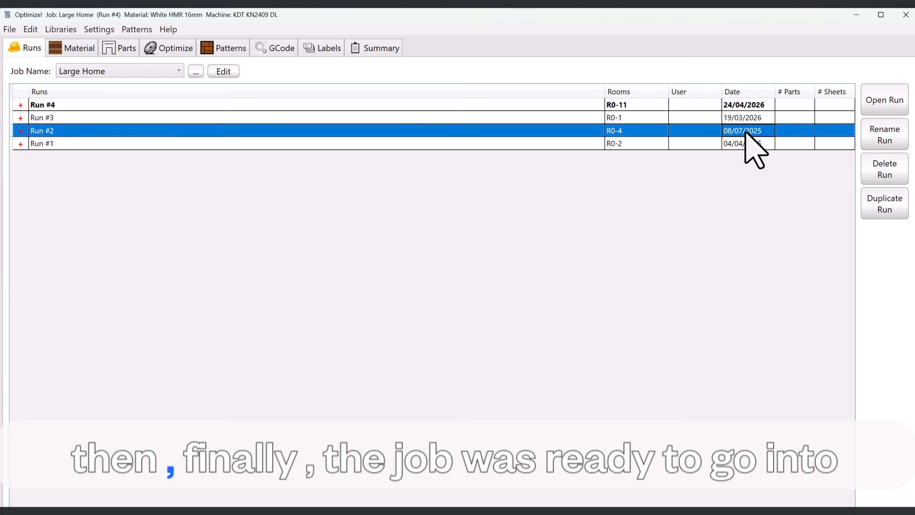
left_click(743, 119)
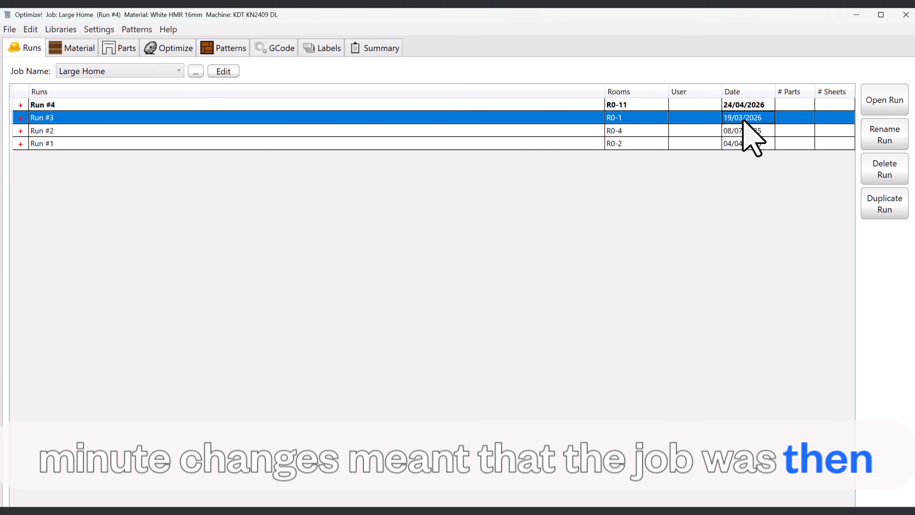
left_click(744, 106)
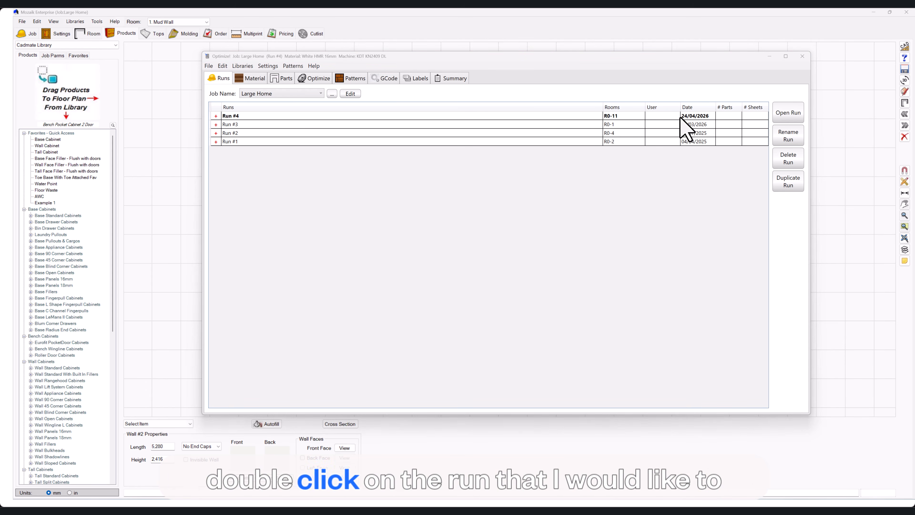
Open Run #4 and move drawer back part #761 on pattern #6 to the remake bin.
double_click(307, 116)
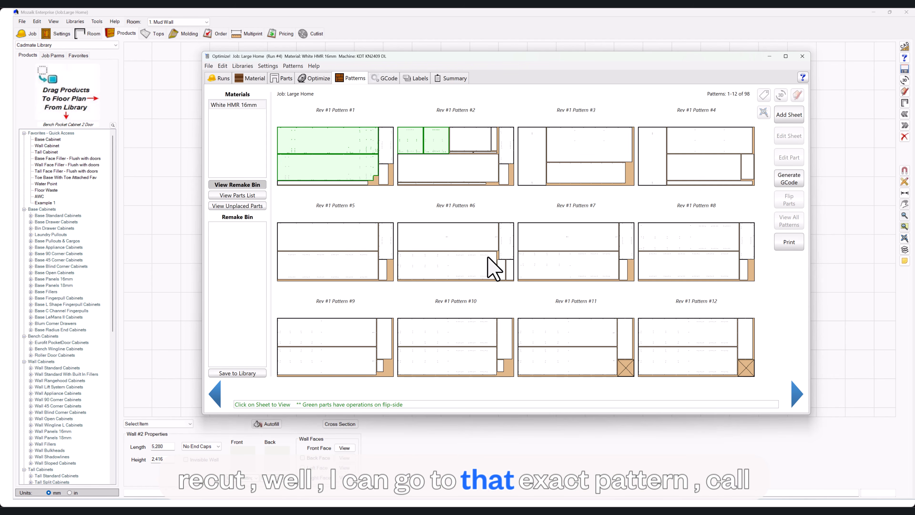
left_click(506, 273)
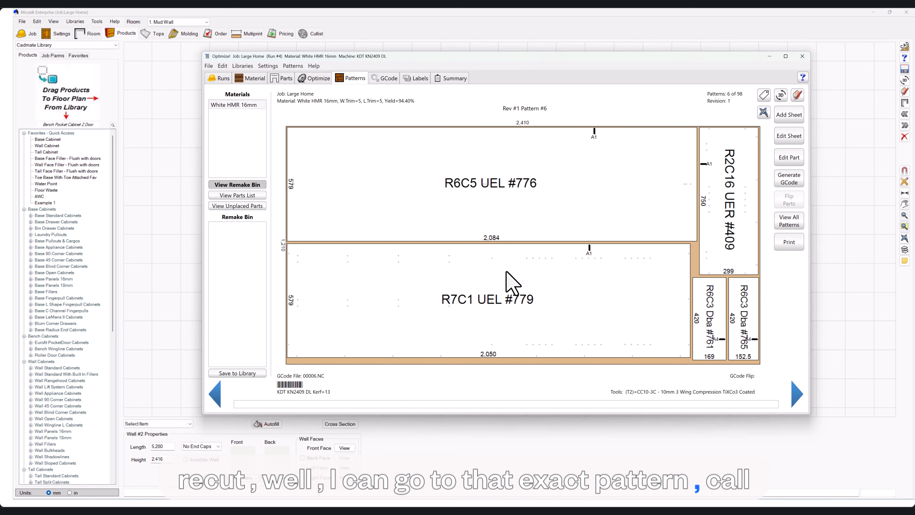
left_click(715, 307)
right_click(715, 308)
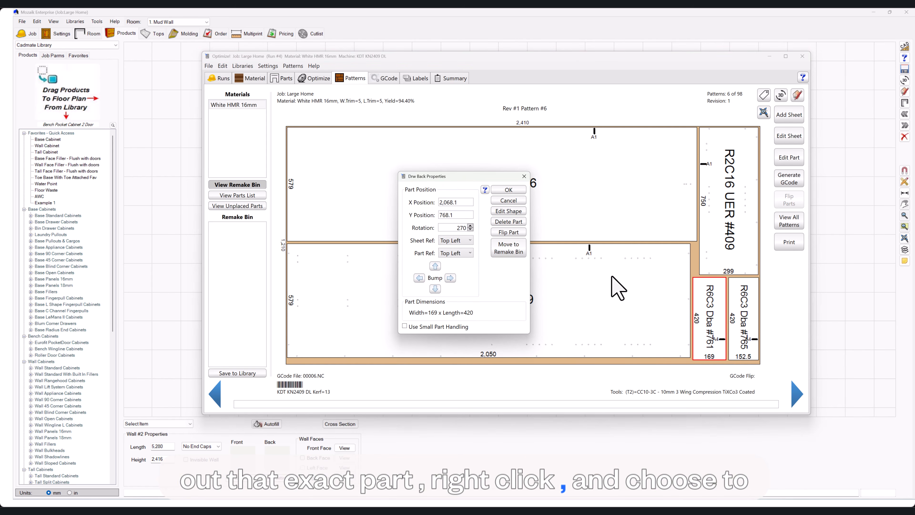
left_click(512, 247)
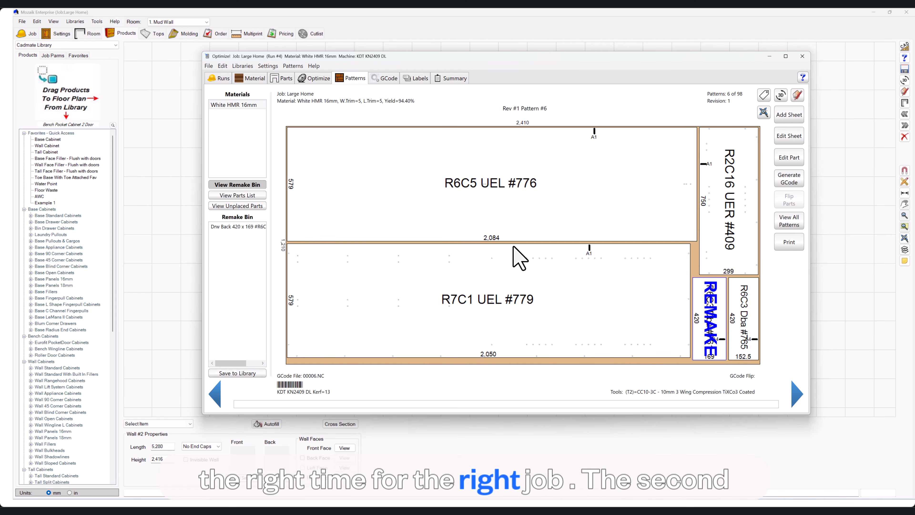
Check the parts list of Run #4 for the total number of parts.
scroll(513, 246, "down", 1)
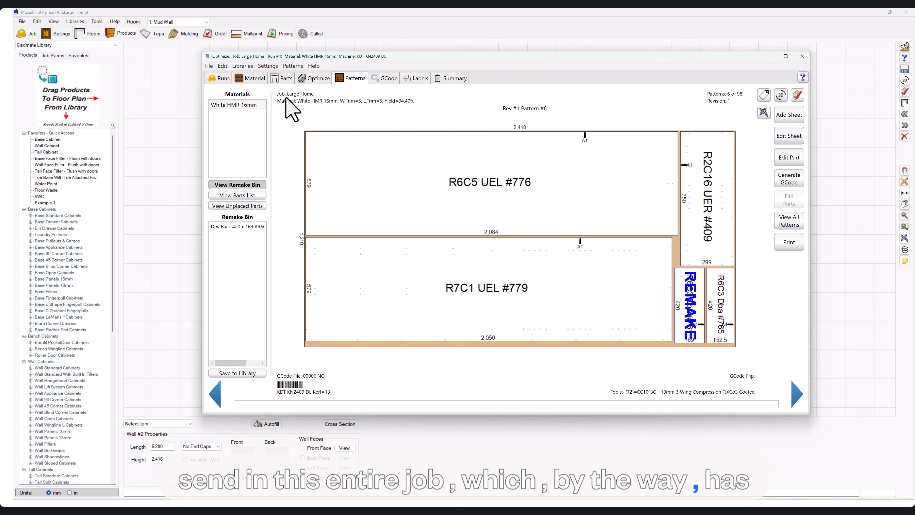
left_click(286, 78)
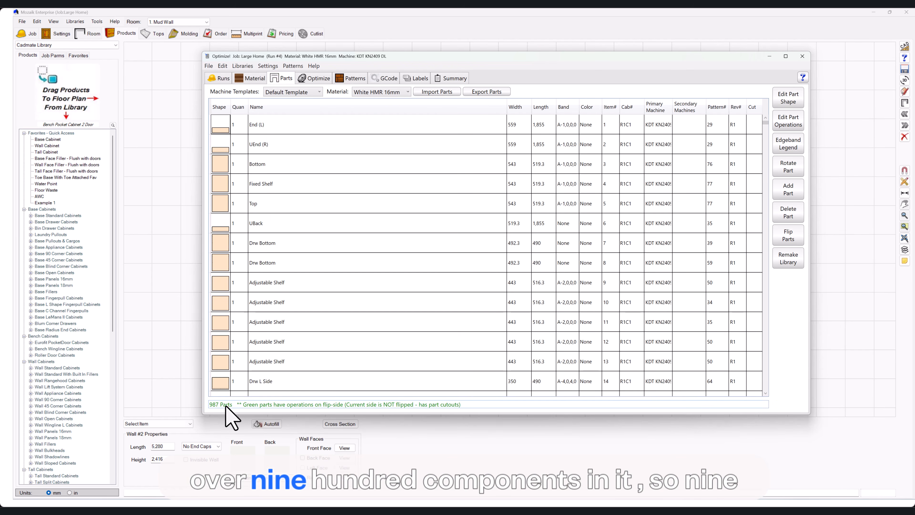
left_click(217, 405)
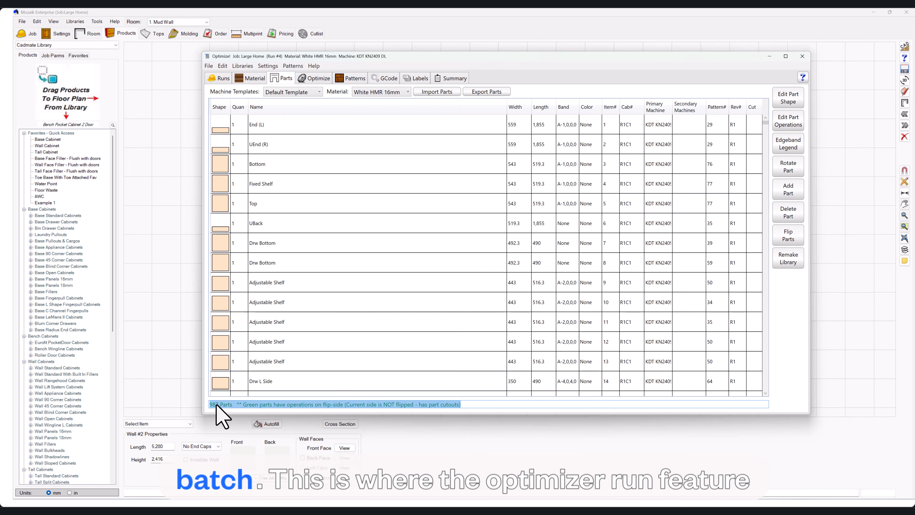
Close the optimizer and filter the job's cutlist to the White HMR 16mm material.
key("alt+F4")
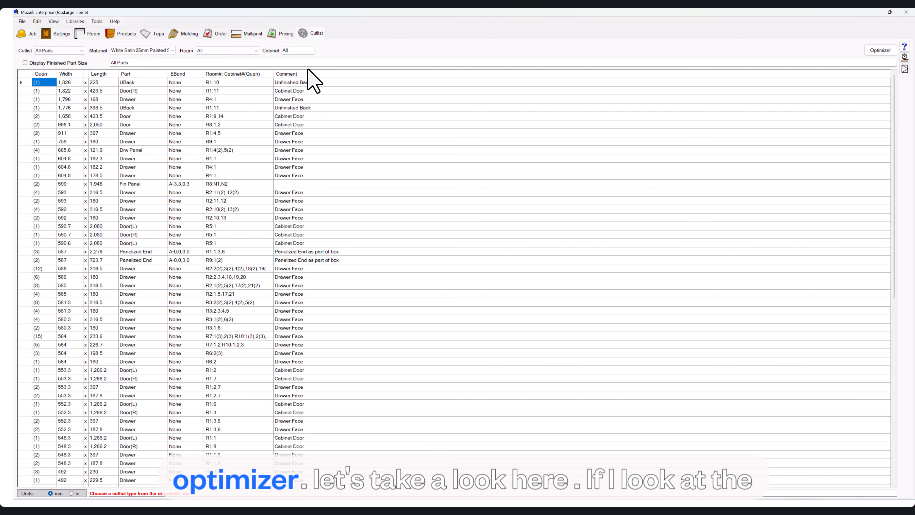
left_click(172, 50)
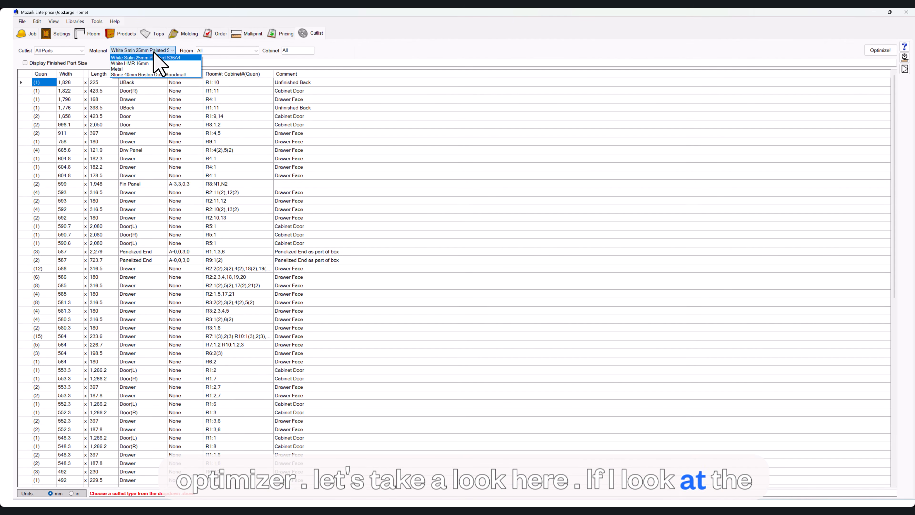
left_click(148, 72)
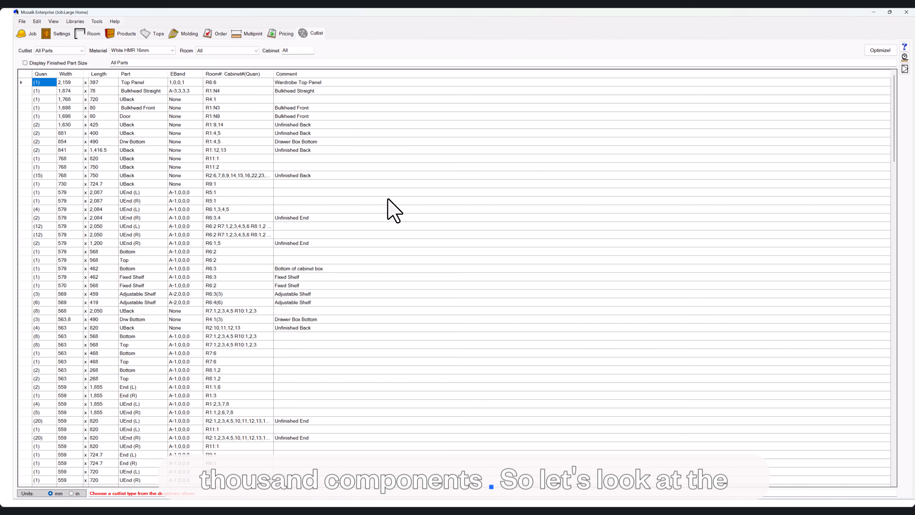
Set up a new optimization limited to the Kitchen, Laundry, Ensuite and Media Wall rooms.
left_click(881, 50)
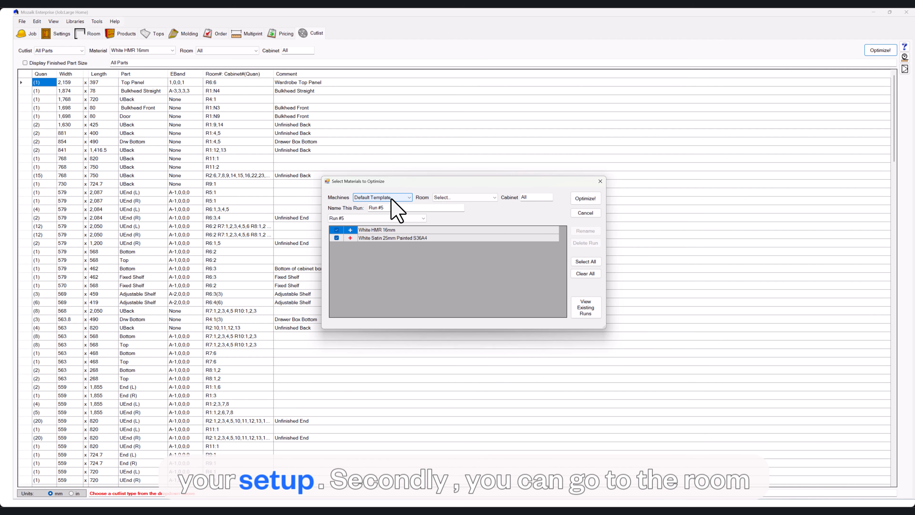
left_click(459, 197)
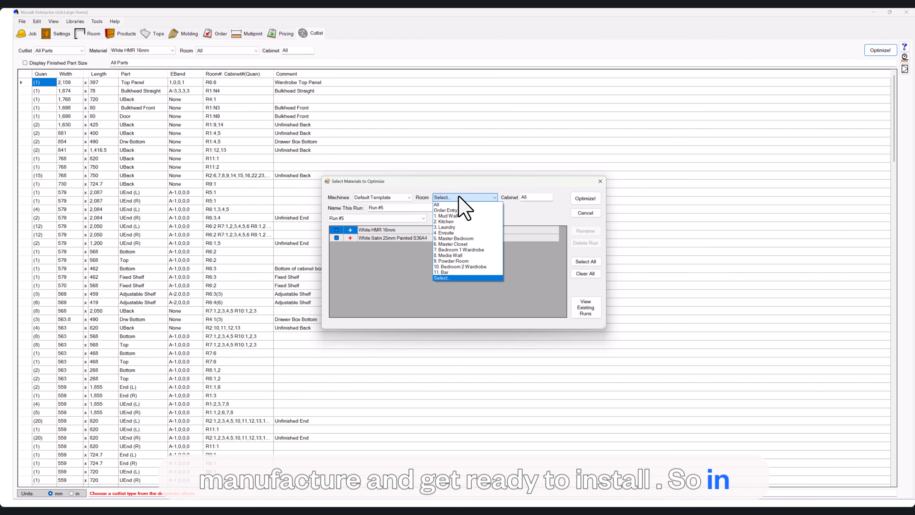
left_click(448, 278)
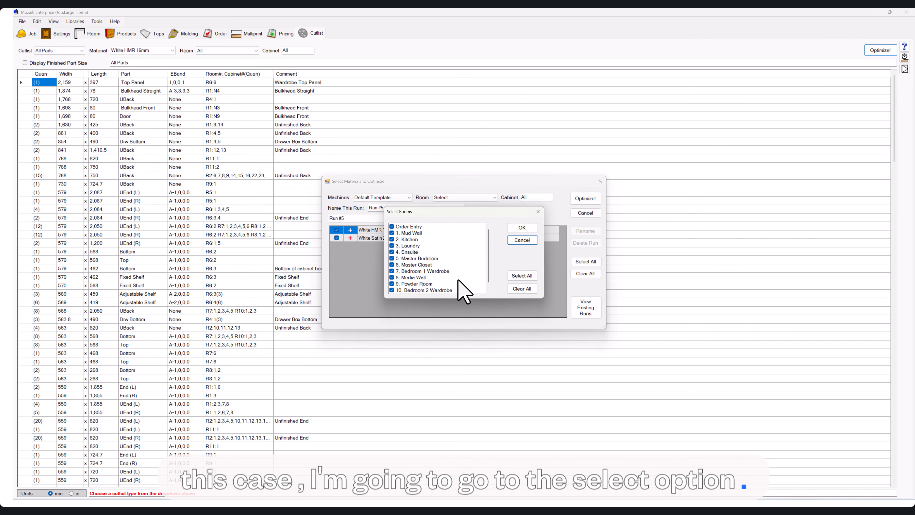
left_click(519, 288)
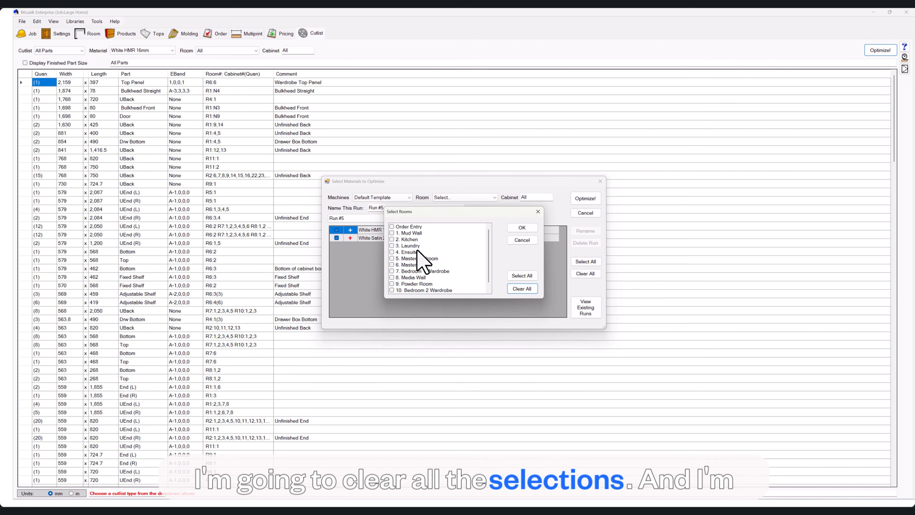
left_click(392, 240)
left_click(392, 246)
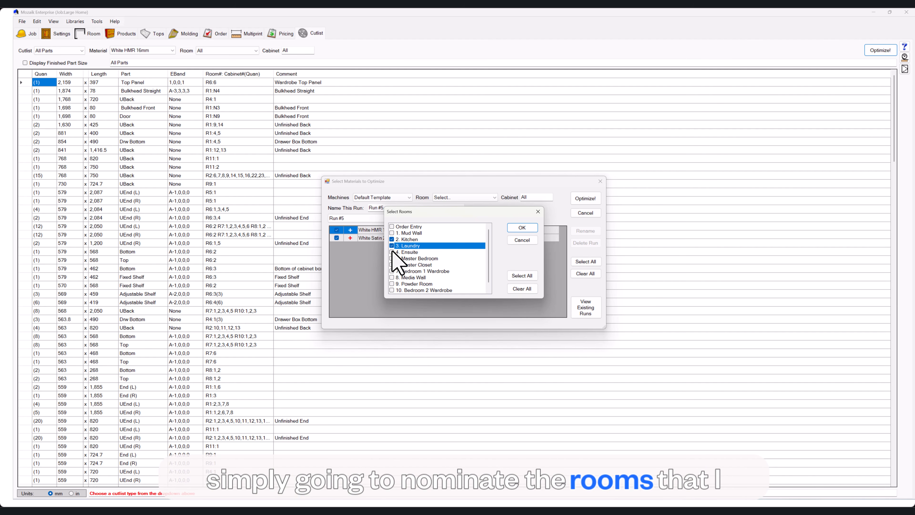
left_click(392, 252)
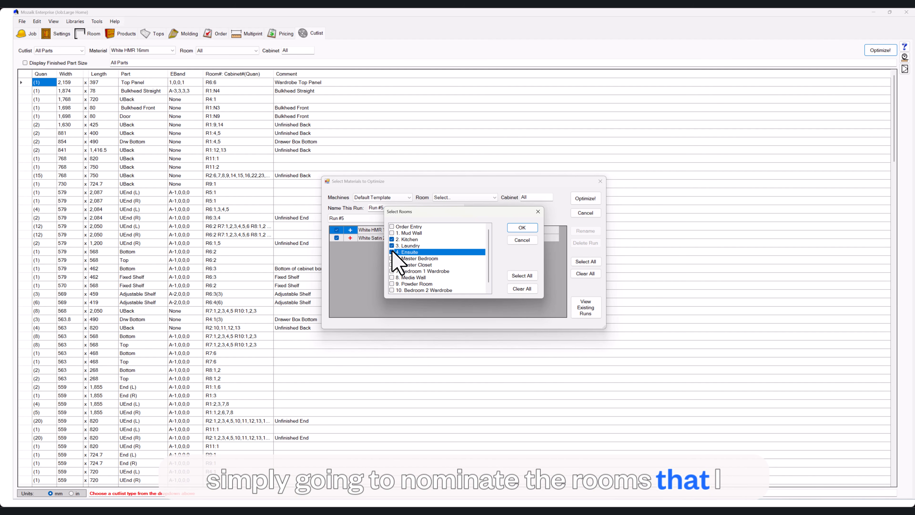
left_click(392, 278)
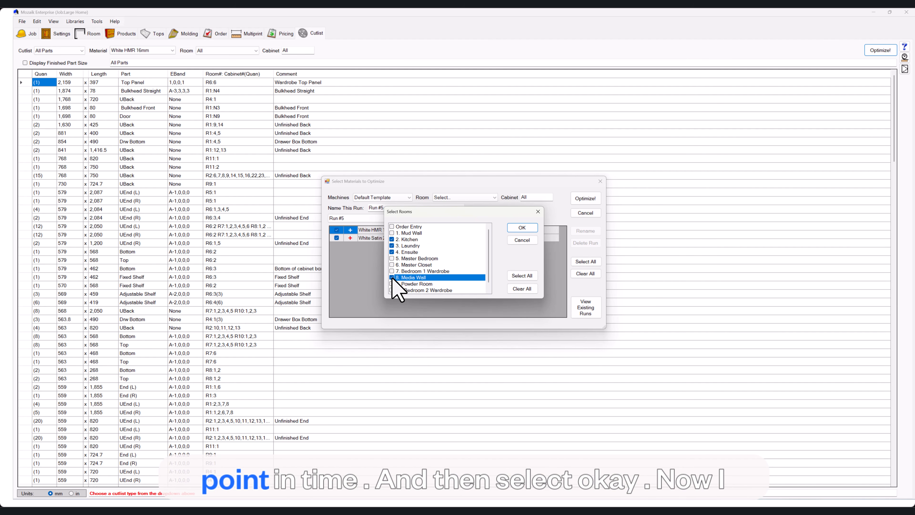
left_click(523, 227)
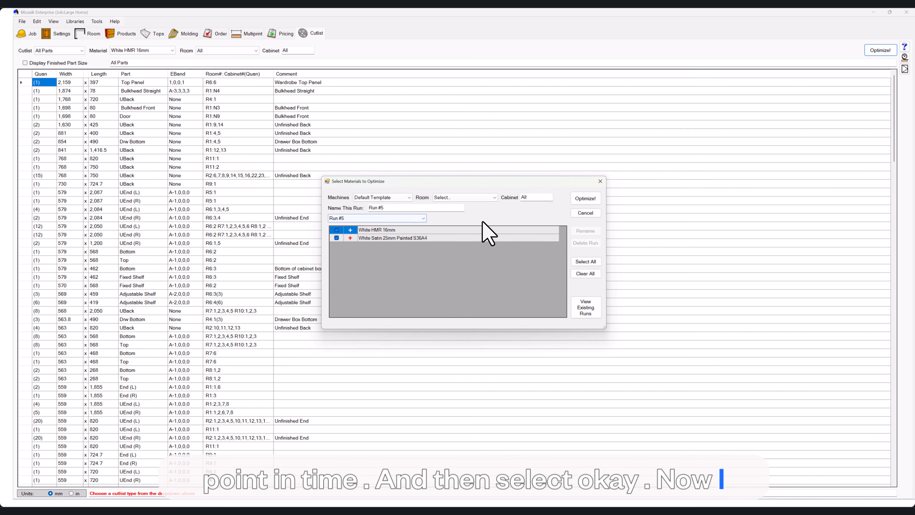
Expand White HMR 16mm in the new run's materials and review which rooms' components are included.
left_click(399, 208)
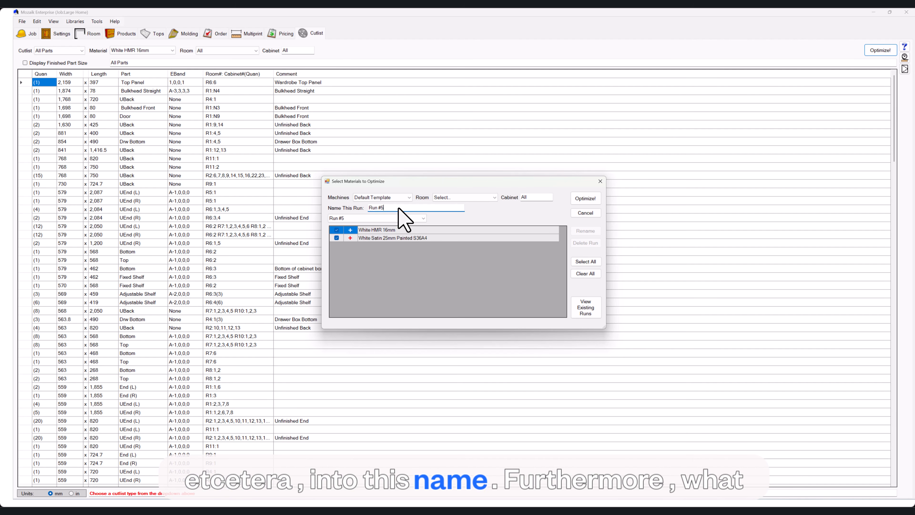
key("Tab")
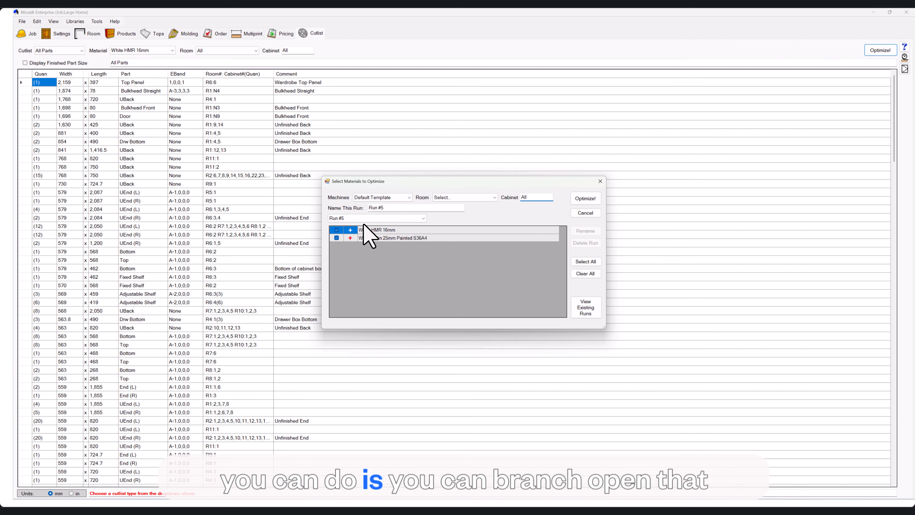
left_click(350, 229)
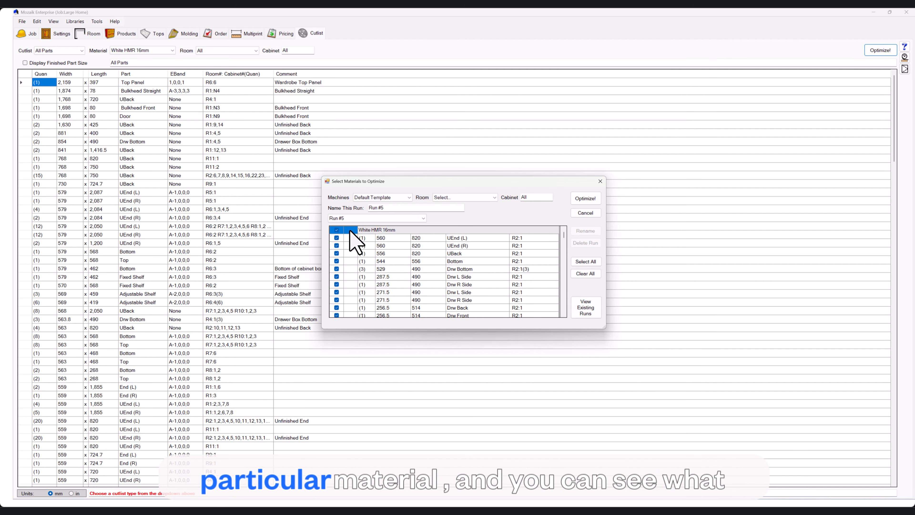
scroll(383, 263, "down", 1)
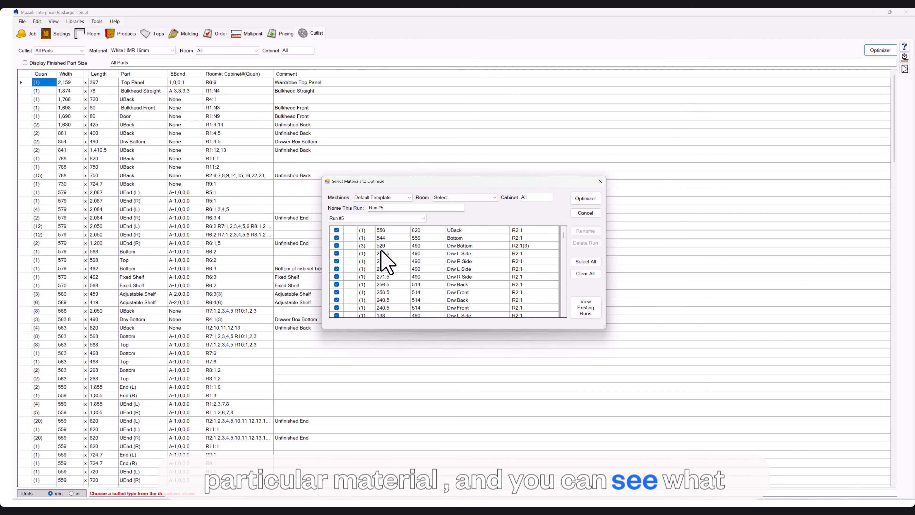
scroll(384, 263, "down", 1)
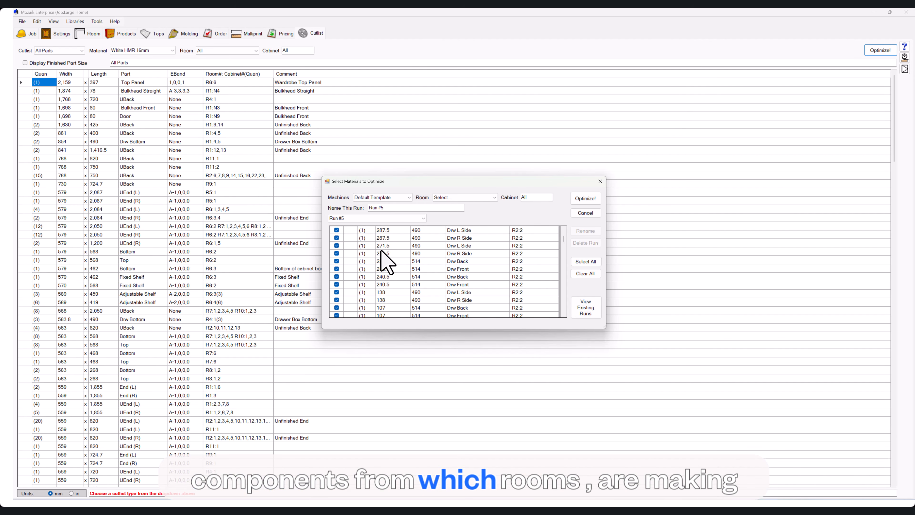
scroll(383, 262, "down", 4)
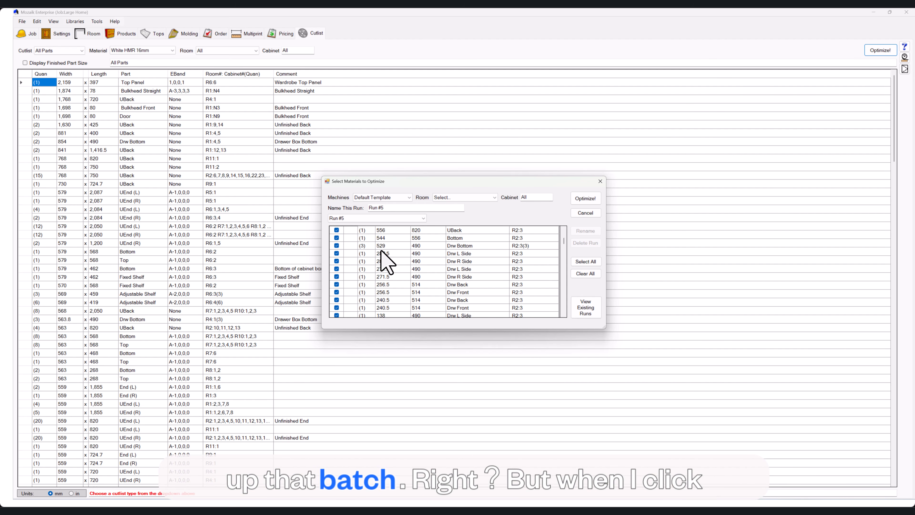
Optimize the selected rooms as Run #5, open that run and show its parts list.
left_click(583, 199)
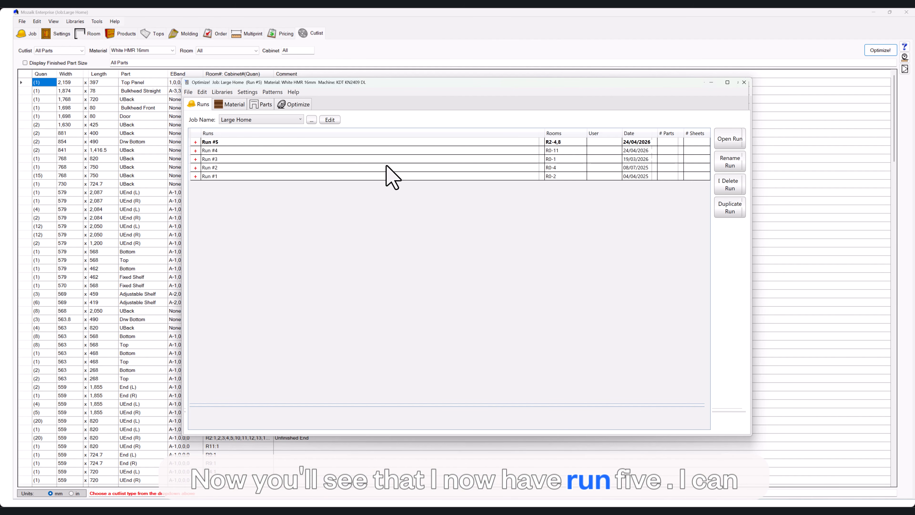
double_click(276, 143)
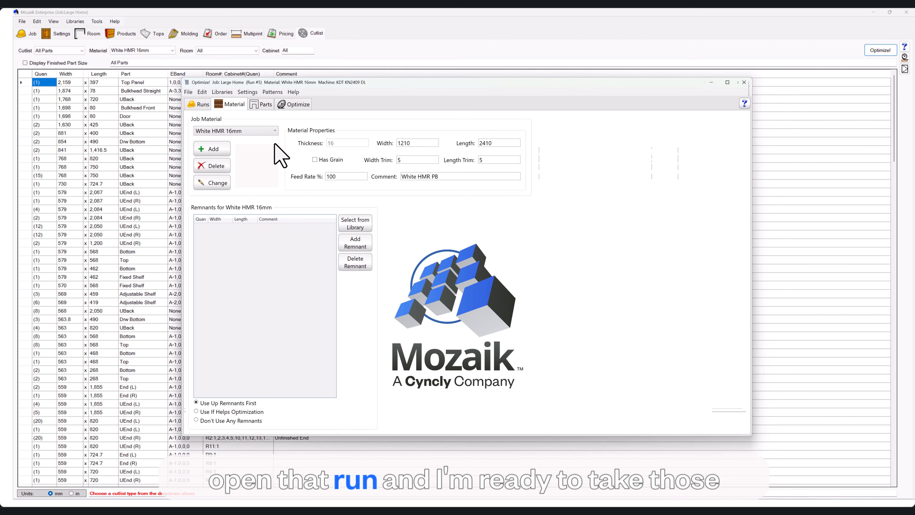
left_click(261, 106)
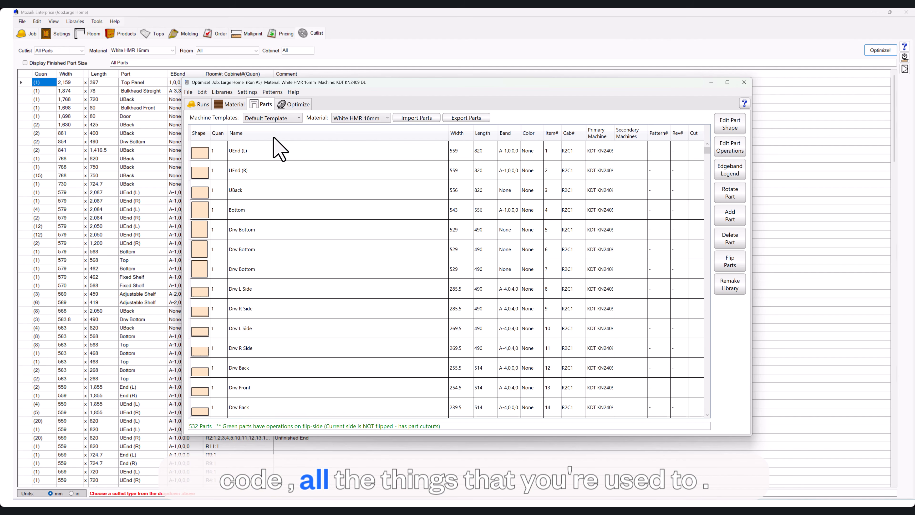
Open the machine templates library and expand the Default Template's special cases.
left_click(222, 92)
left_click(243, 114)
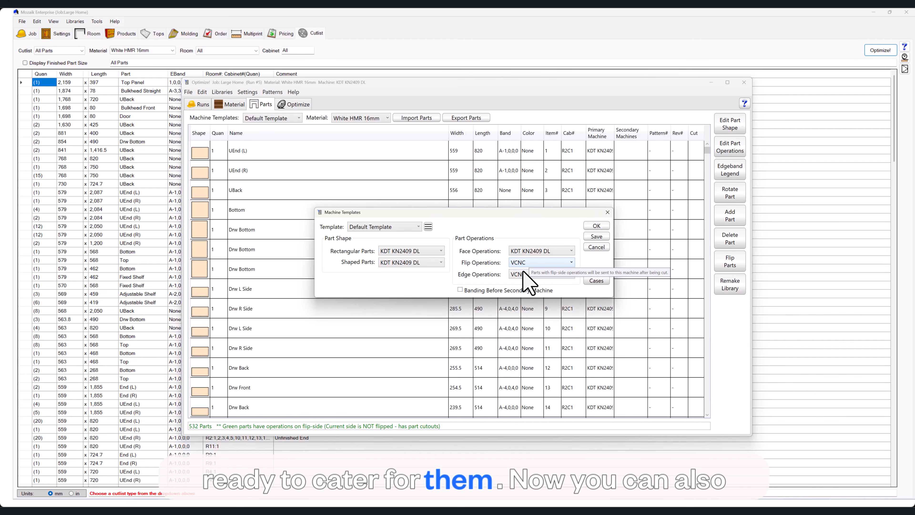
left_click(596, 276)
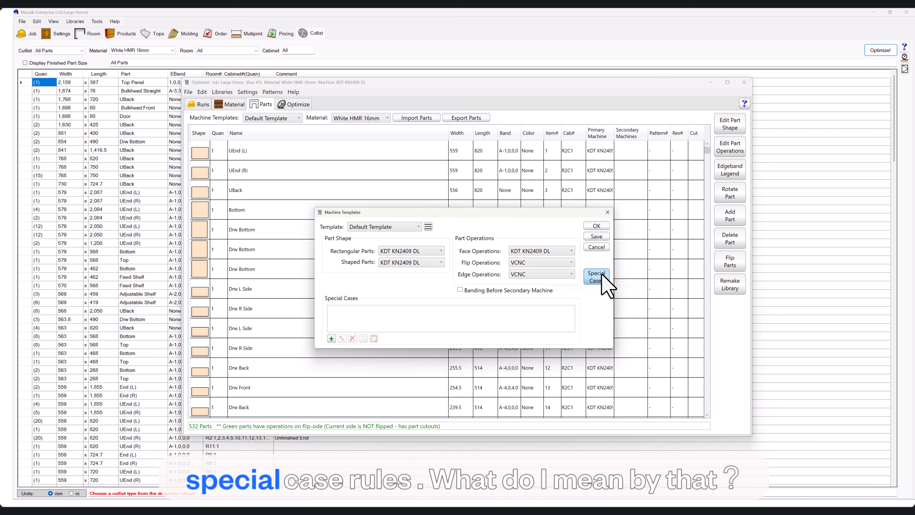
Try adding a special case that sends Rectangular Parts with a part name equal to Door to the CNC Router.
left_click(331, 338)
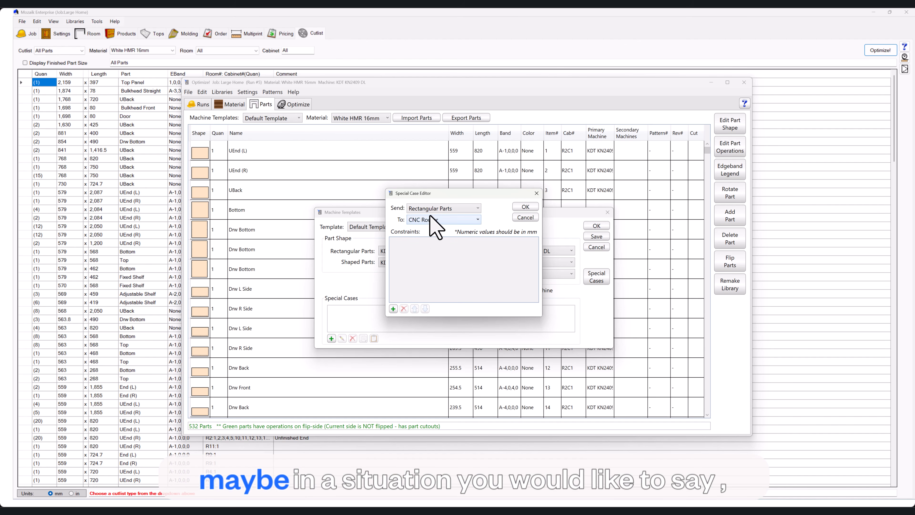
left_click(393, 309)
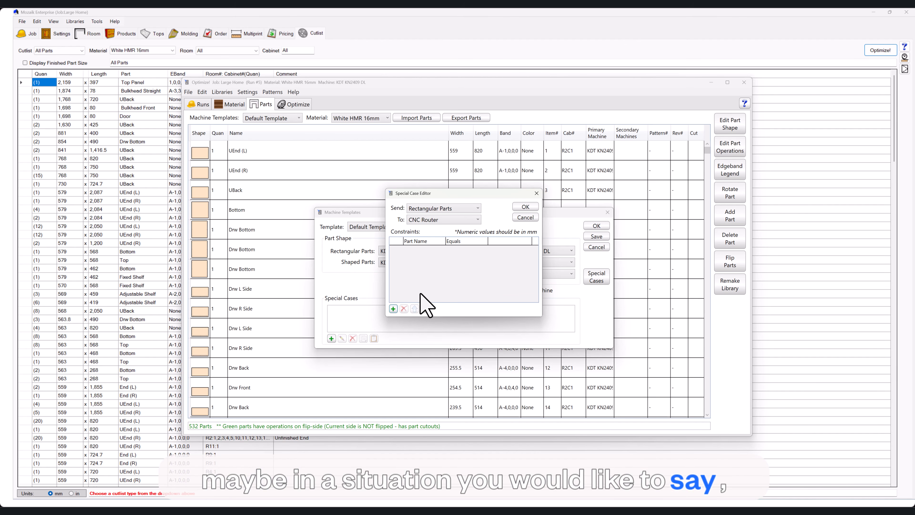
left_click(508, 241)
type("Doo")
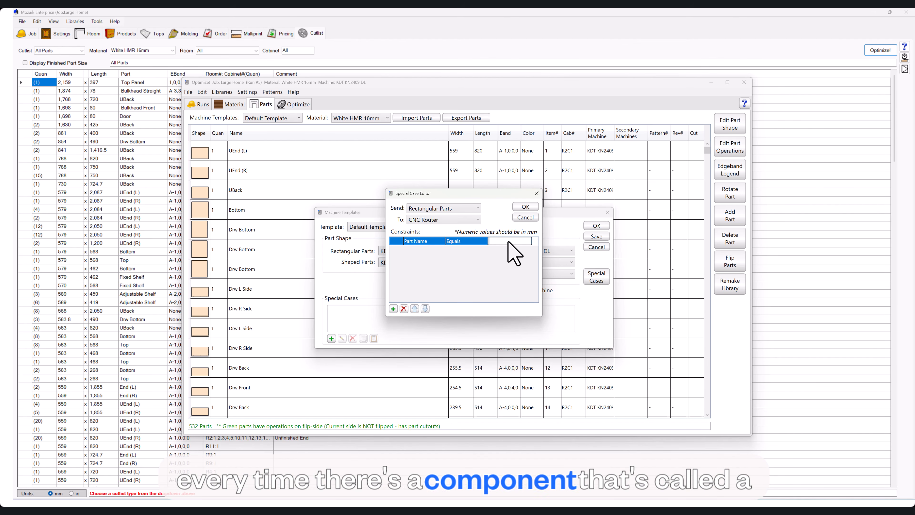
type("r")
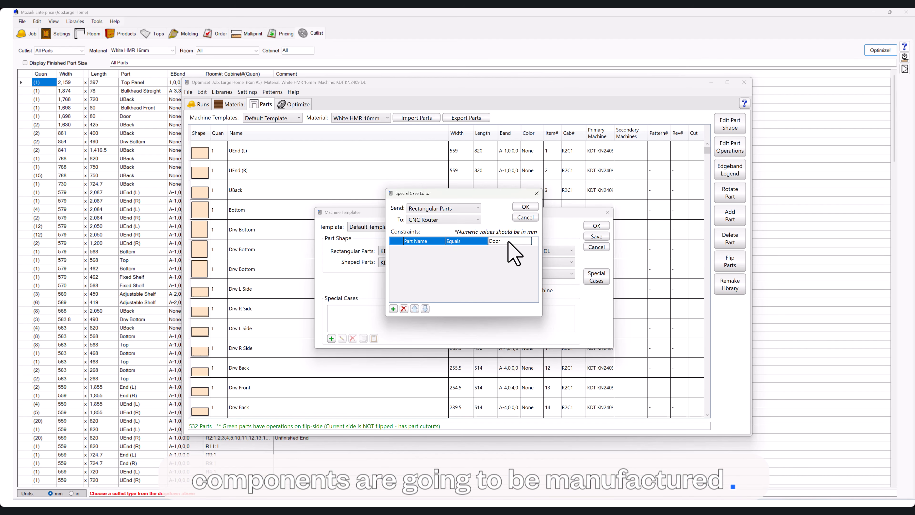
left_click(525, 206)
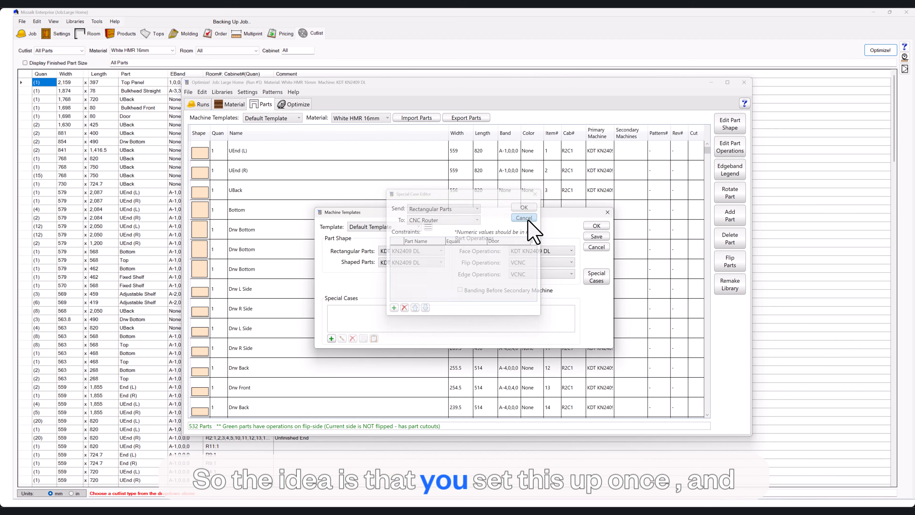
left_click(596, 248)
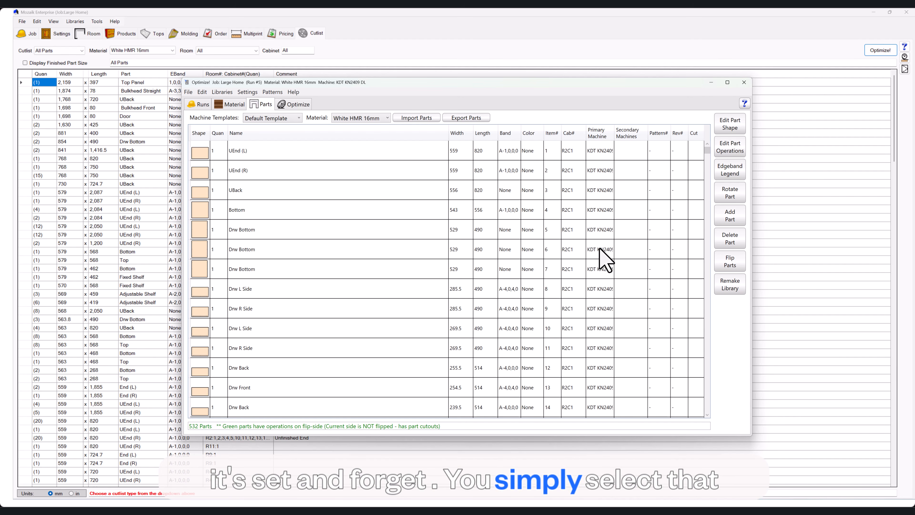
Show Run #5's machine and optimization settings, and return to the main job window.
left_click(290, 105)
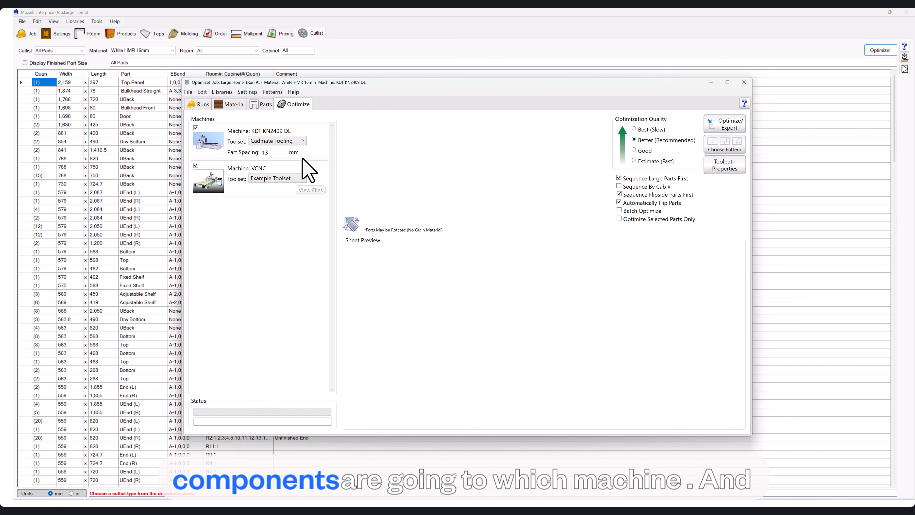
key("Return")
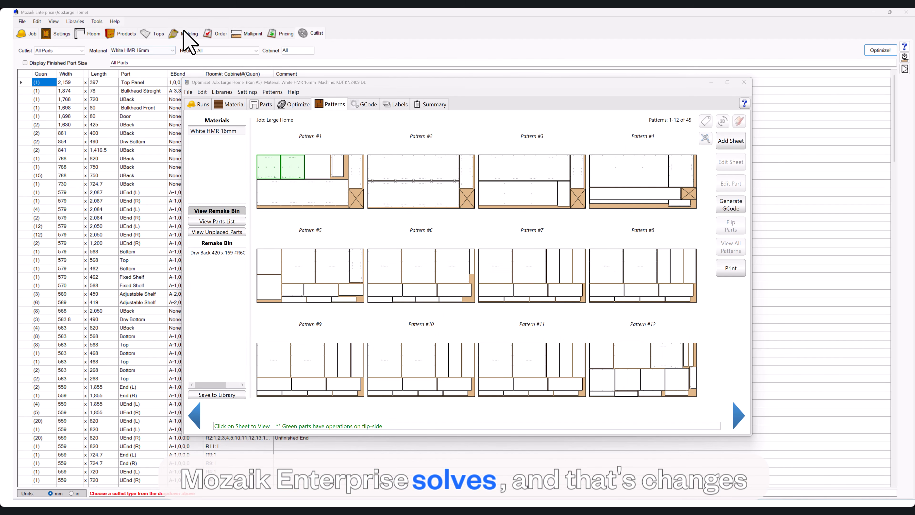
left_click(170, 20)
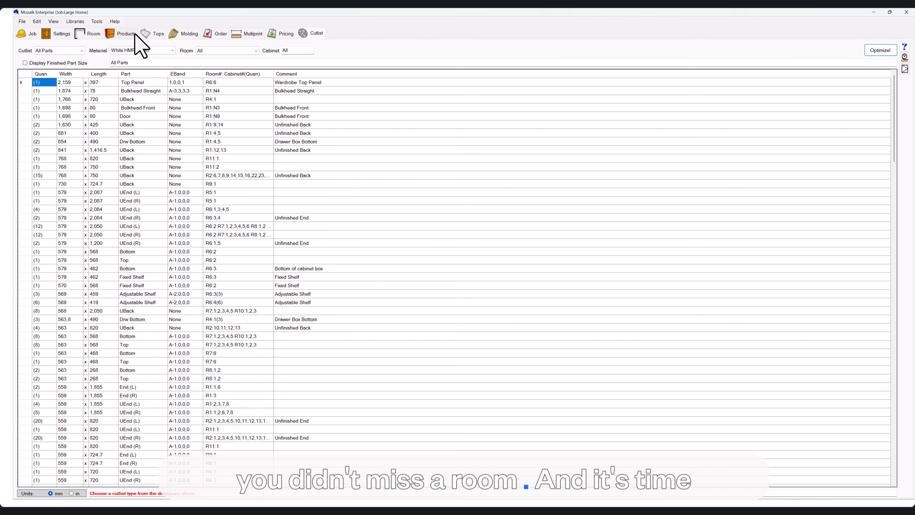
Review the available drawer guides in the Mud Wall's room settings and switch to the Kitchen.
left_click(68, 34)
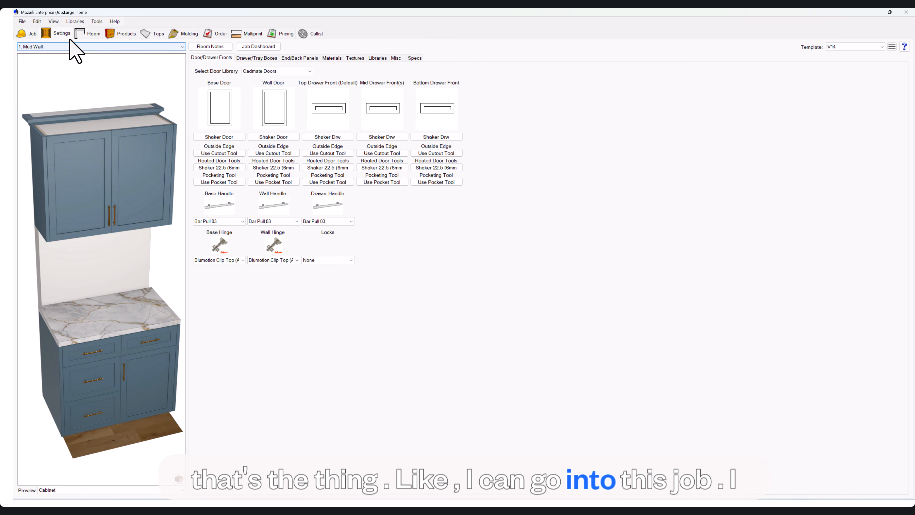
left_click(267, 59)
left_click(283, 126)
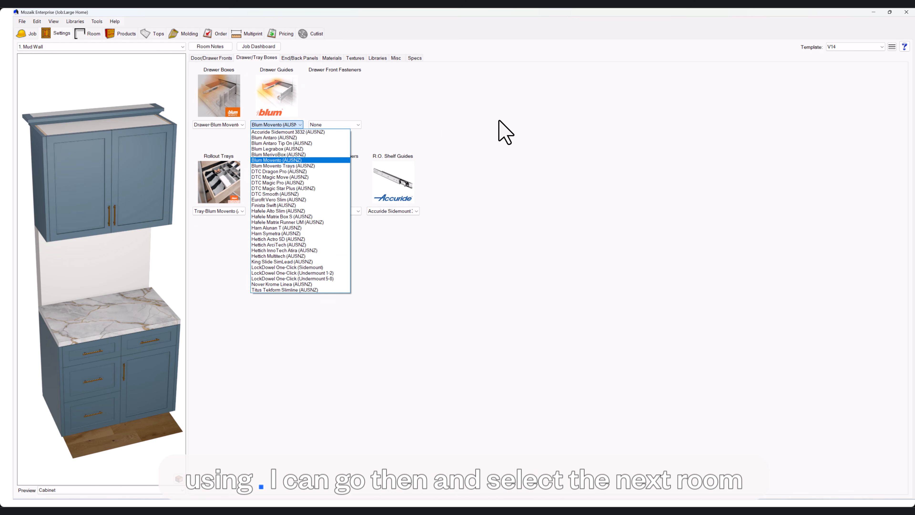
left_click(500, 133)
left_click(89, 47)
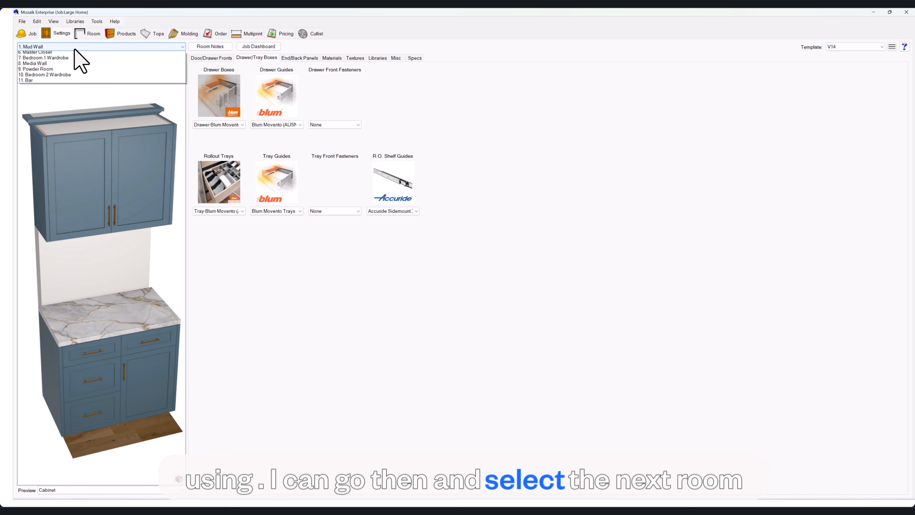
left_click(74, 57)
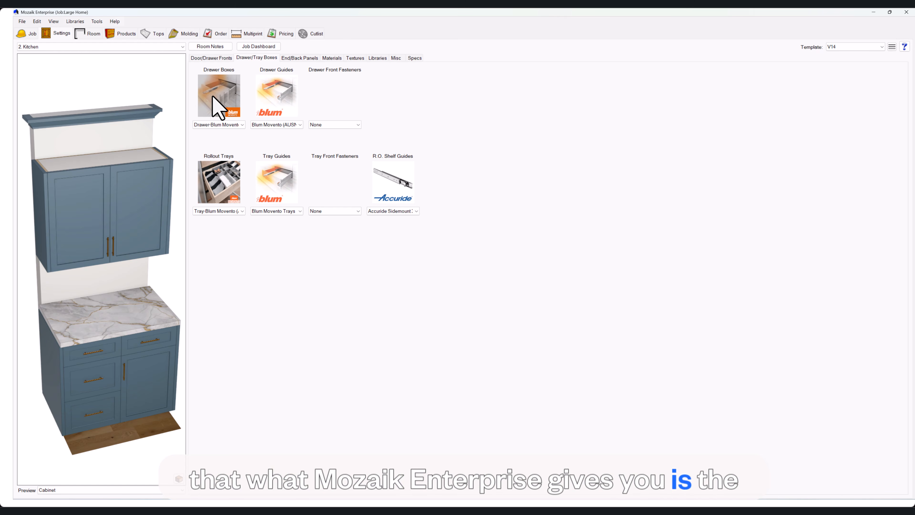
Open the Job Dashboard, compare drawer boxes and hardware across all rooms, and enlarge the window to show more columns.
left_click(247, 48)
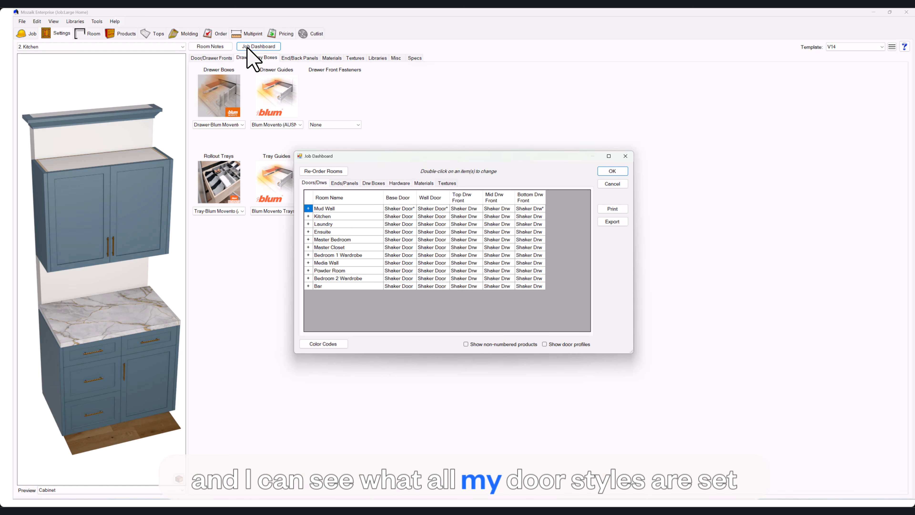
left_click(378, 181)
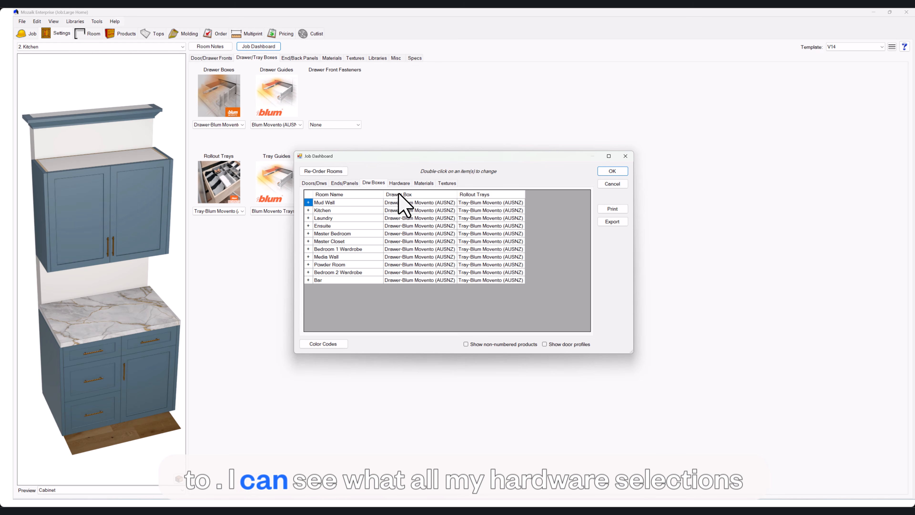
left_click(399, 183)
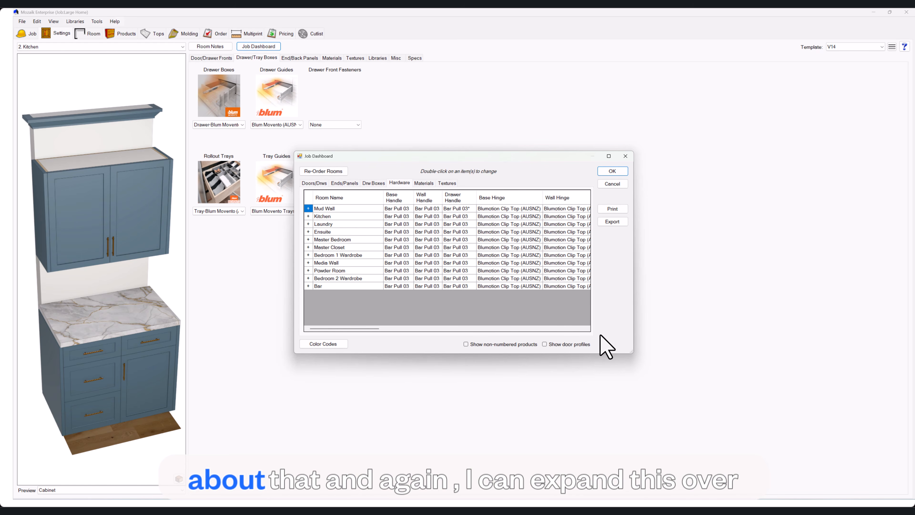
left_click_drag(634, 354, 838, 400)
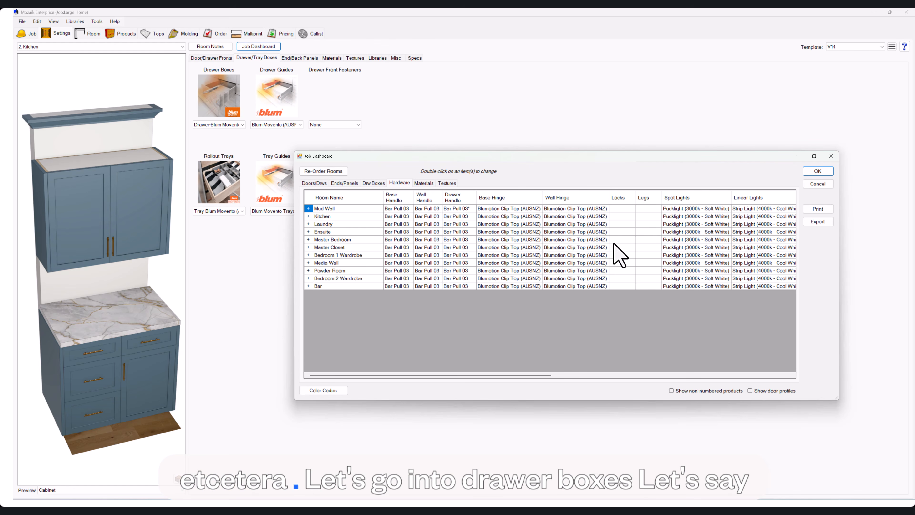
Try to batch-edit the drawer box for every room except Master Closet in the Job Dashboard.
left_click(373, 184)
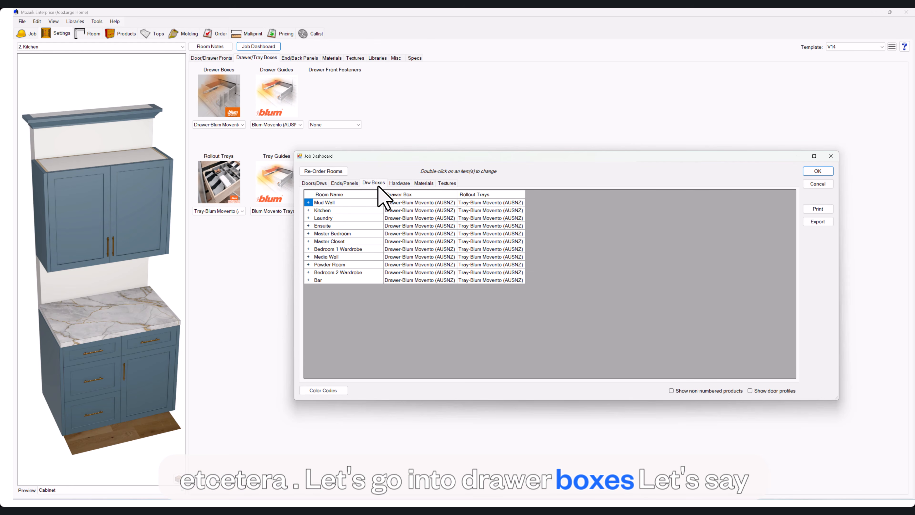
left_click(431, 204)
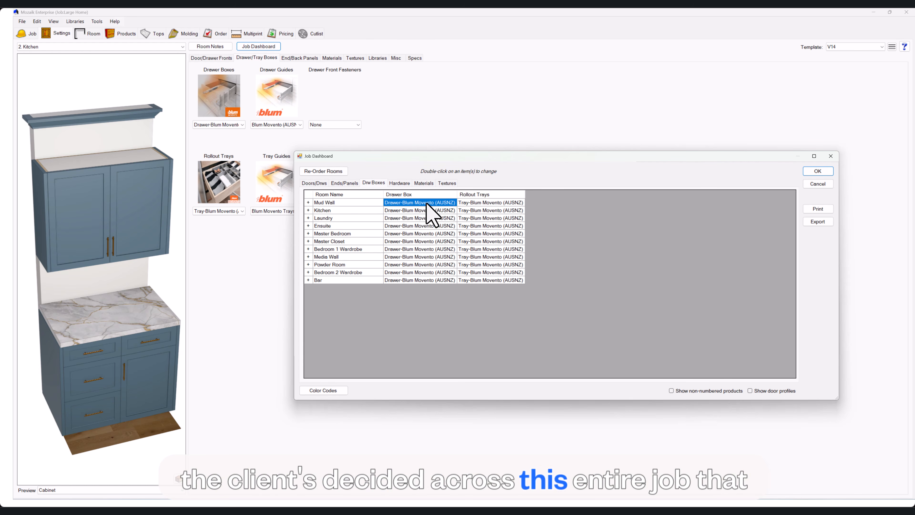
left_click_drag(427, 204, 431, 283)
left_click(420, 241, "ctrl")
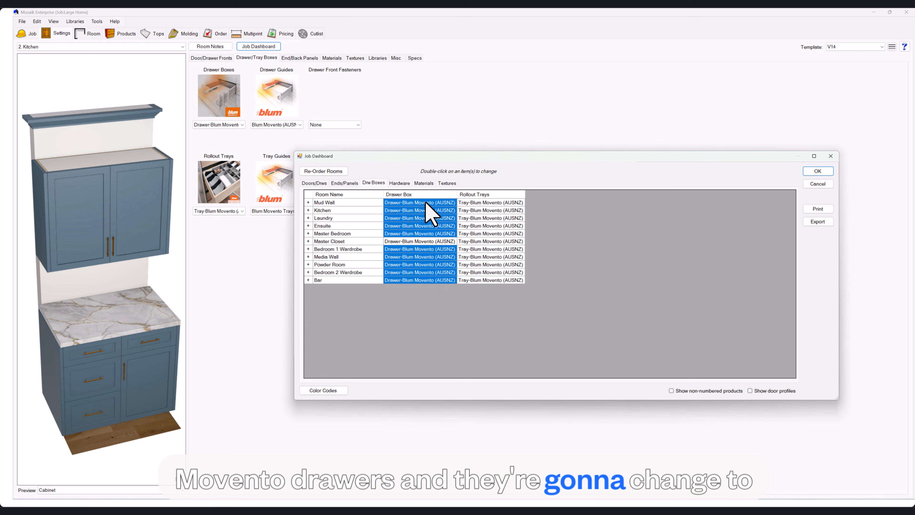
right_click(426, 280)
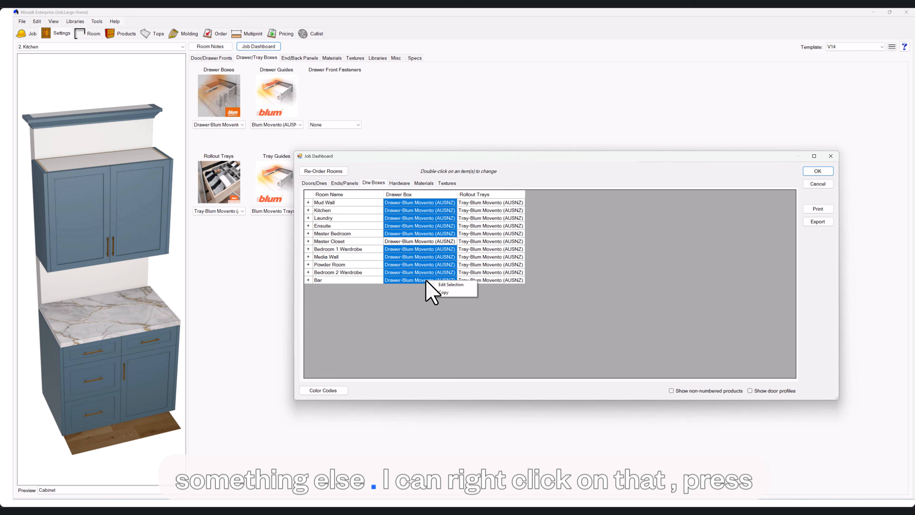
left_click(450, 284)
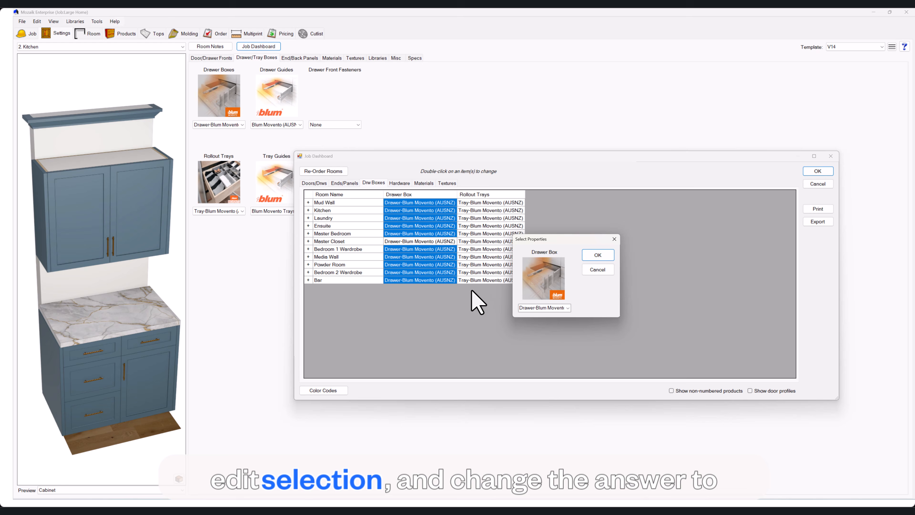
left_click(564, 308)
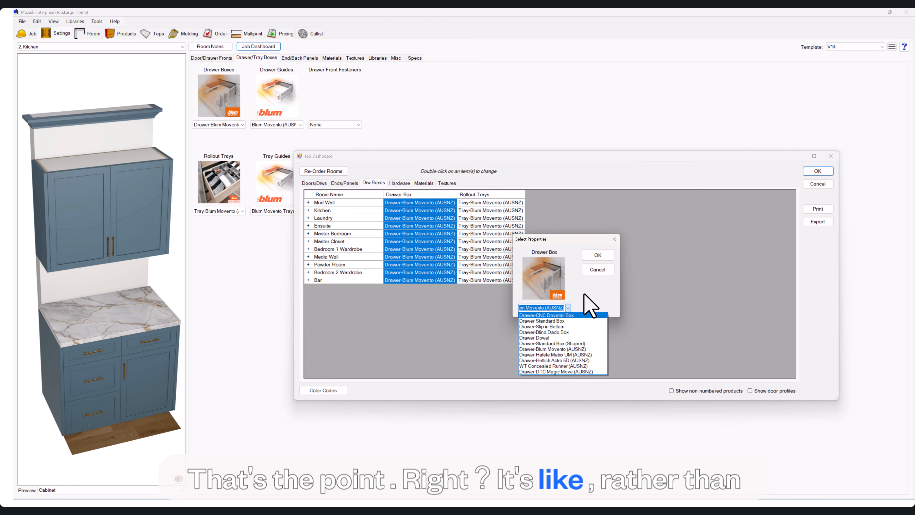
left_click(597, 270)
left_click(596, 270)
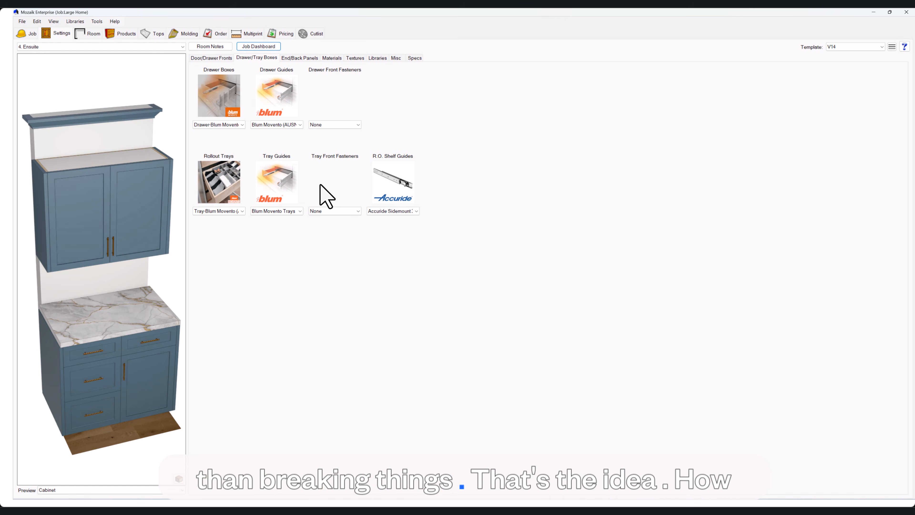
Enable user admin controls in the Admin Center and review the role permissions in the Role Manager.
left_click(95, 21)
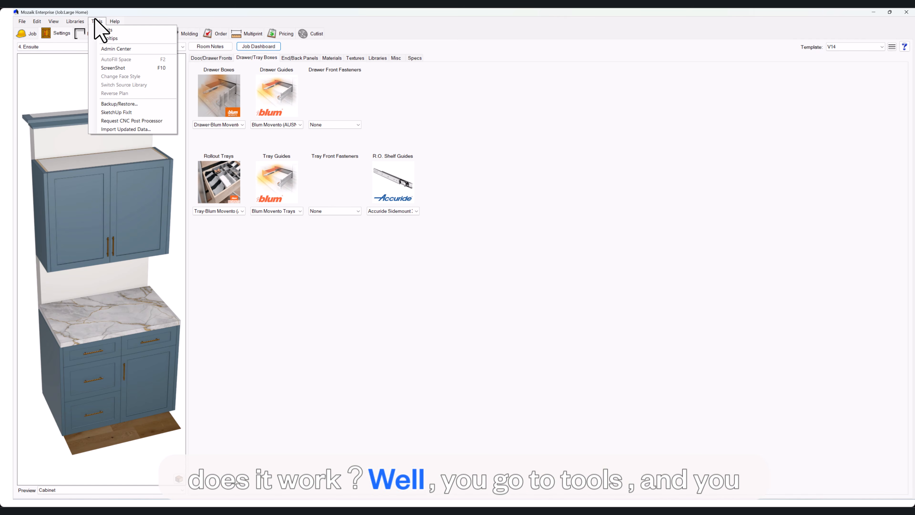
left_click(124, 48)
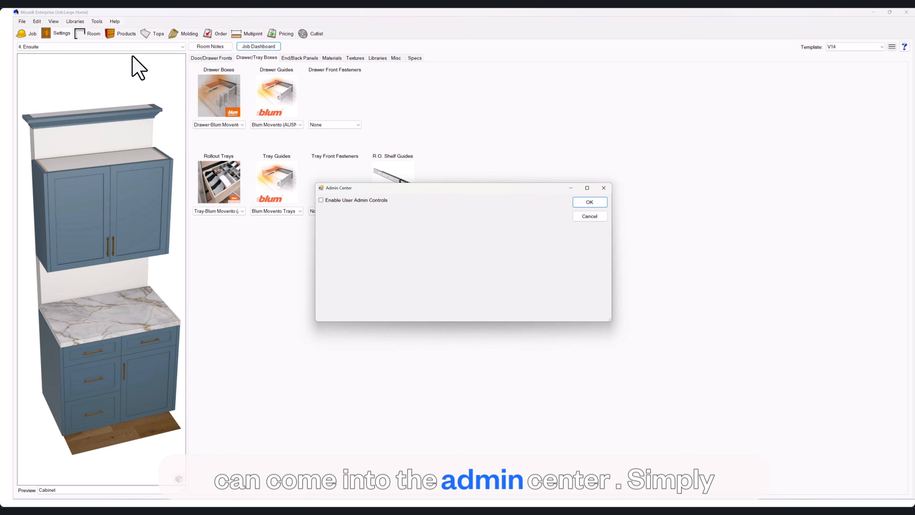
left_click(377, 200)
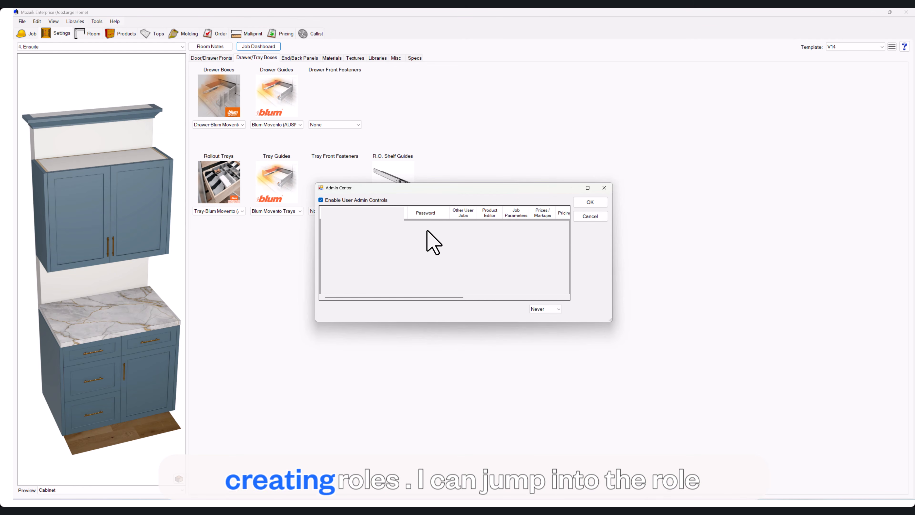
left_click(592, 233)
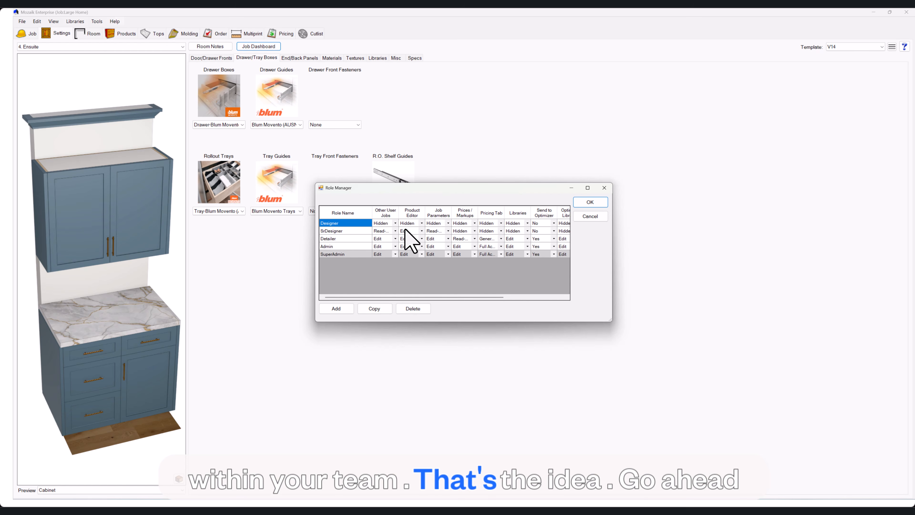
left_click(590, 203)
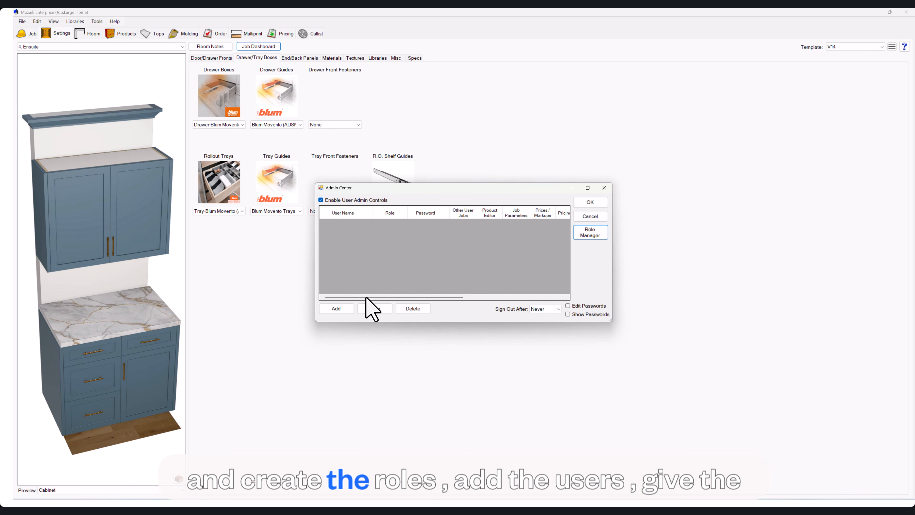
Add a user in the Admin Center, enter the user's name and assign the SuperAdmin role.
left_click(340, 309)
left_click(360, 222)
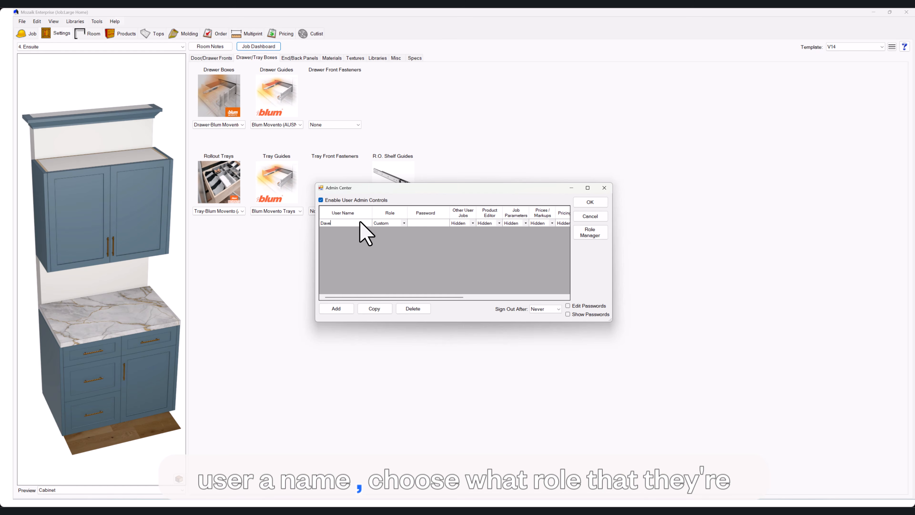
left_click(403, 224)
left_click(403, 223)
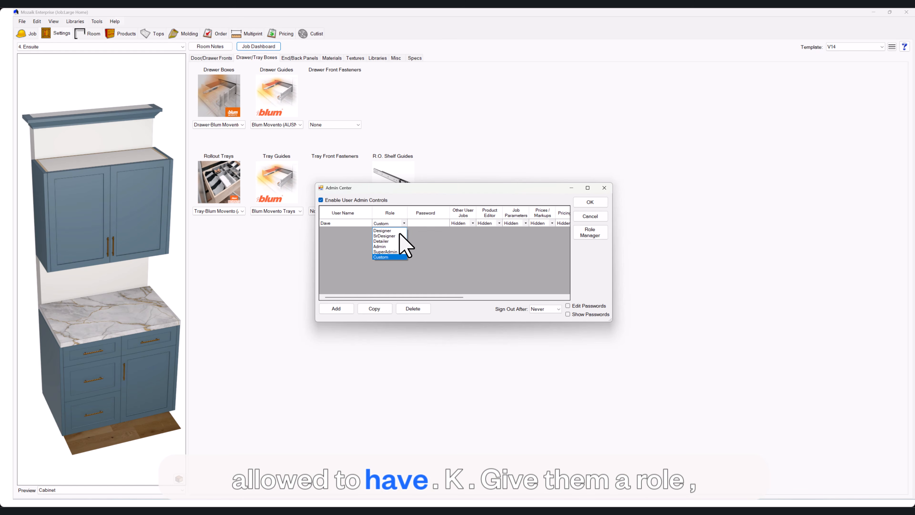
left_click(386, 251)
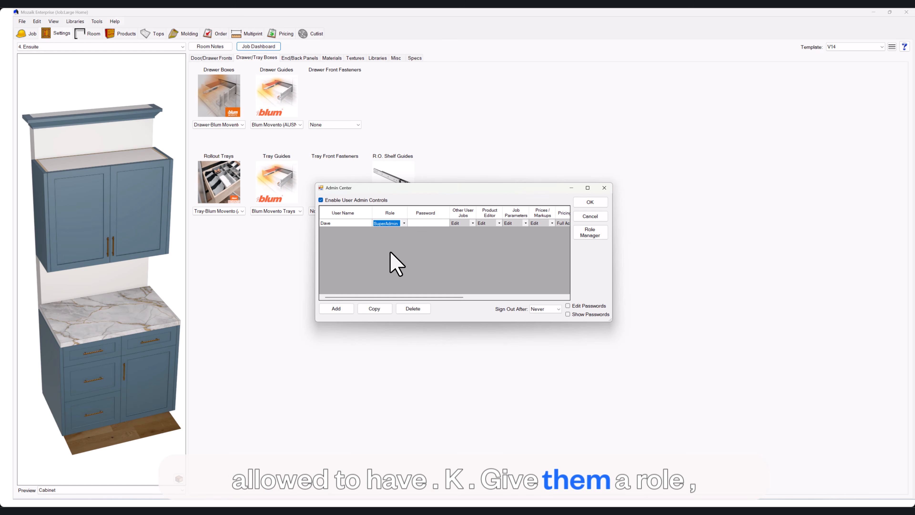
Select the new user's password field and set Sign Out After to On Close.
left_click(414, 223)
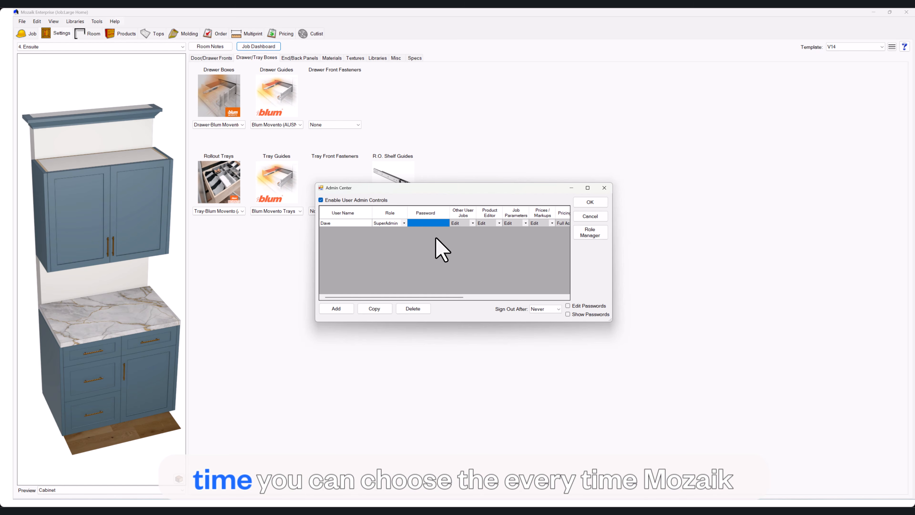
left_click(543, 309)
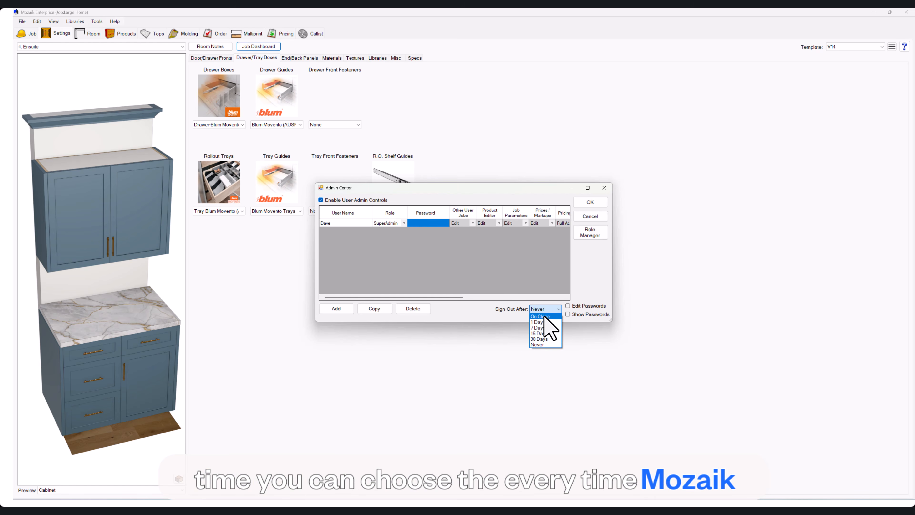
left_click(545, 317)
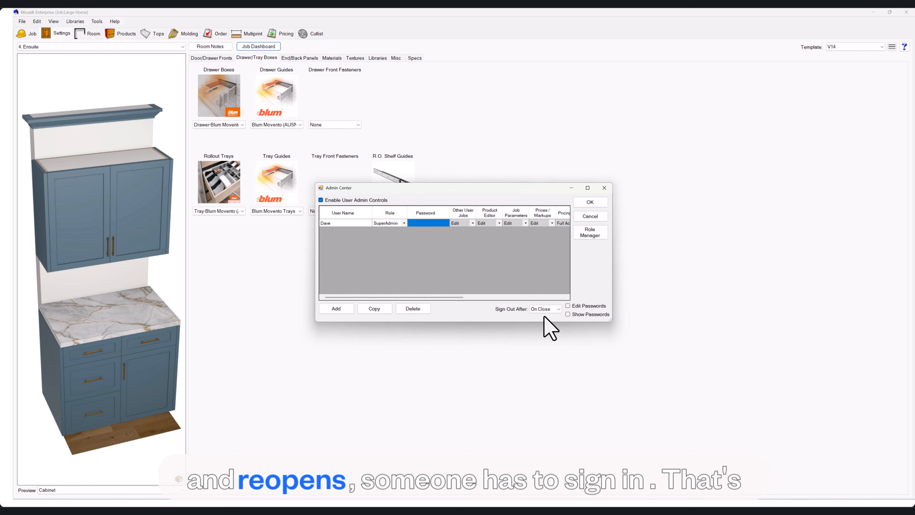